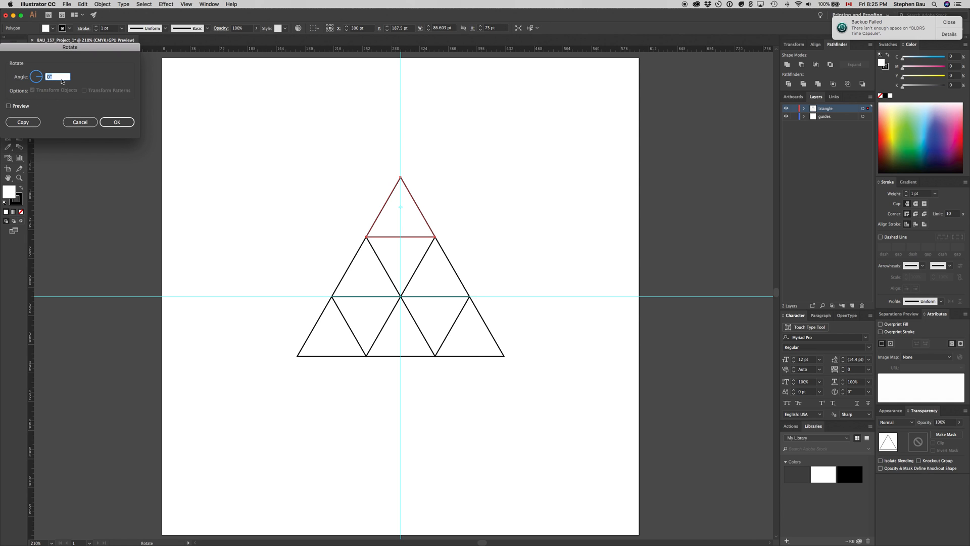
Create a copy of the top triangle rotated by 180°
type("180")
left_click(29, 122)
left_click(25, 122)
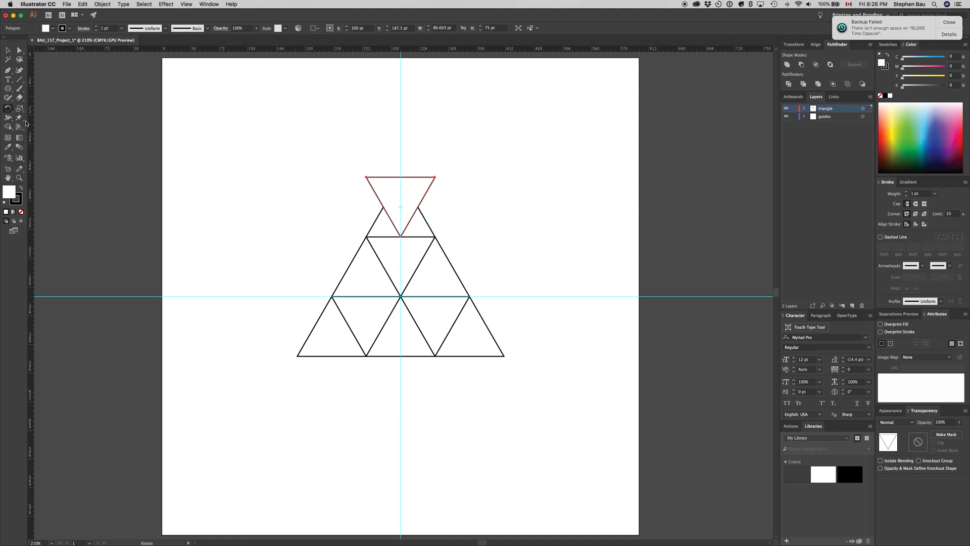
Move the inverted triangle into the left gap of the bottom row and place a copy of it in the right gap
left_click(19, 50)
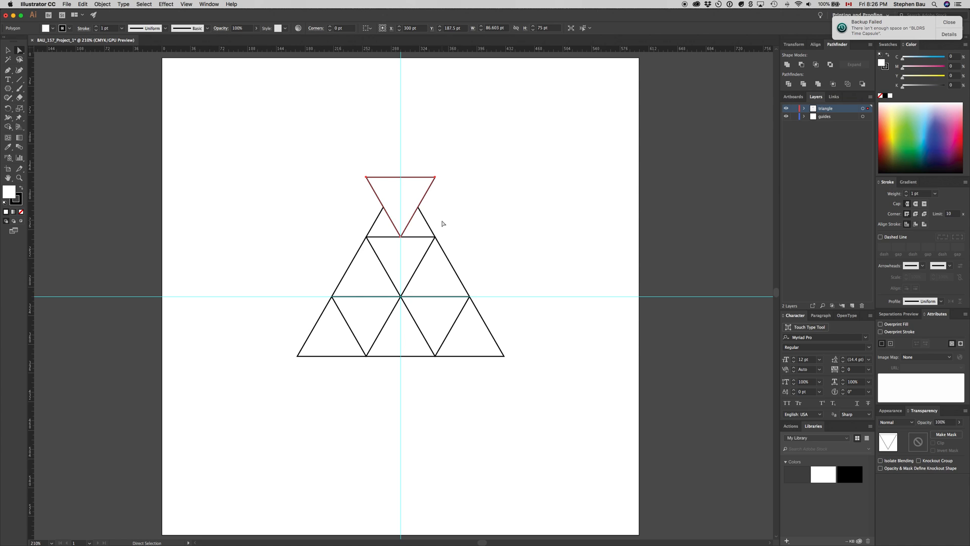
left_click(367, 178)
left_click_drag(366, 177, 332, 299)
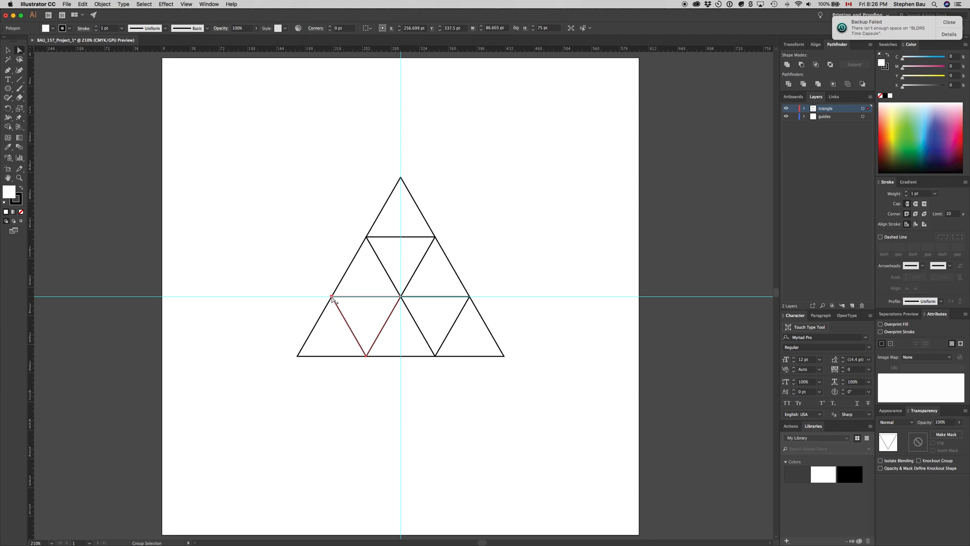
left_click_drag(332, 299, 402, 299)
left_click(8, 51)
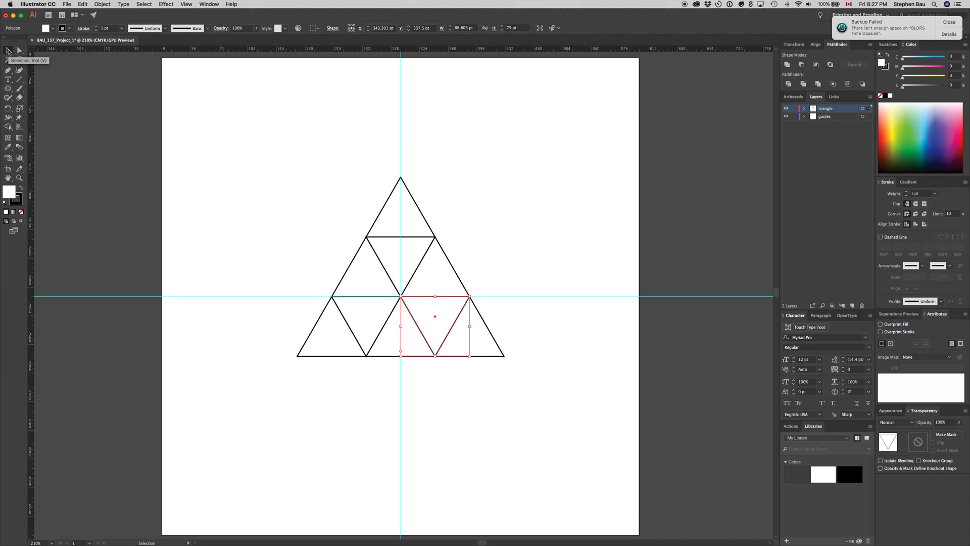
left_click(287, 145)
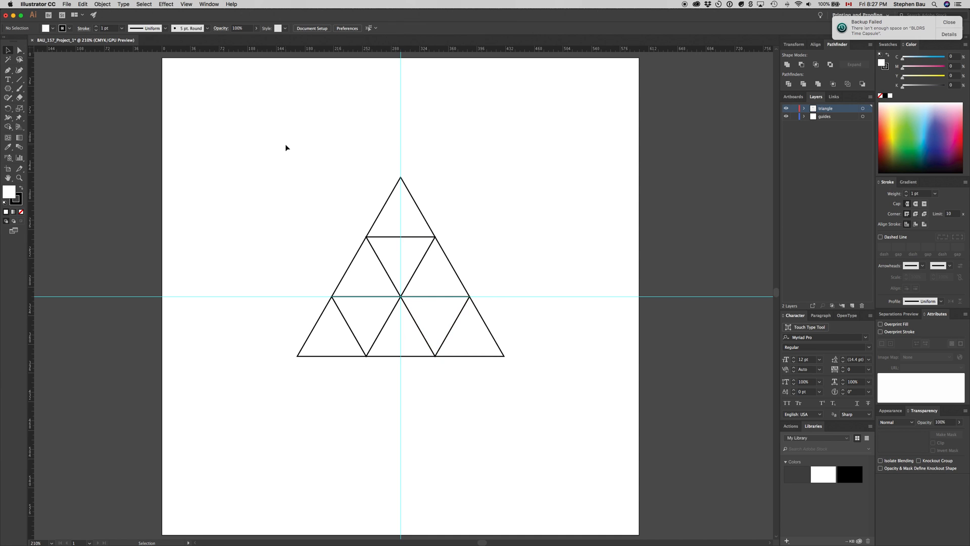
Select all the small triangles that make up the large triangle
left_click_drag(249, 126, 573, 423)
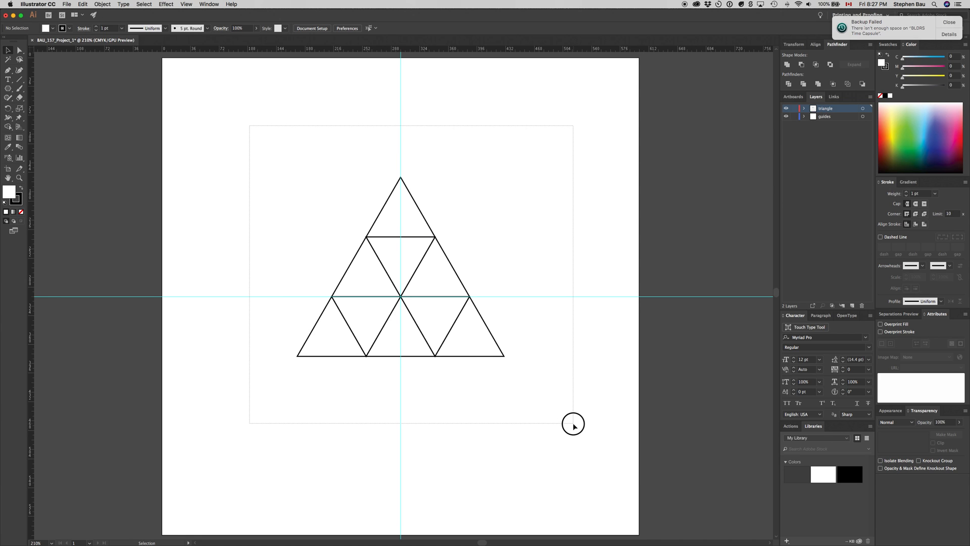
left_click_drag(574, 425, 573, 425)
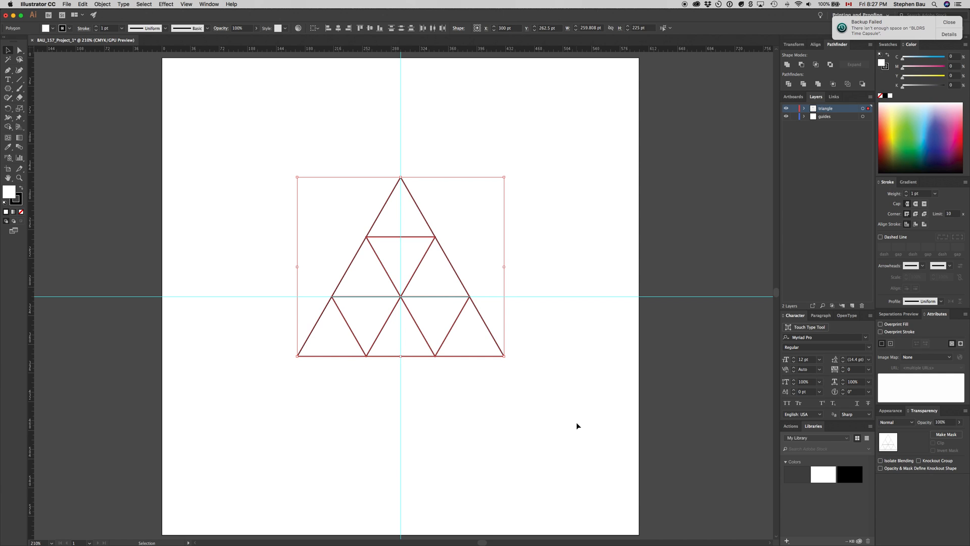
left_click(565, 149)
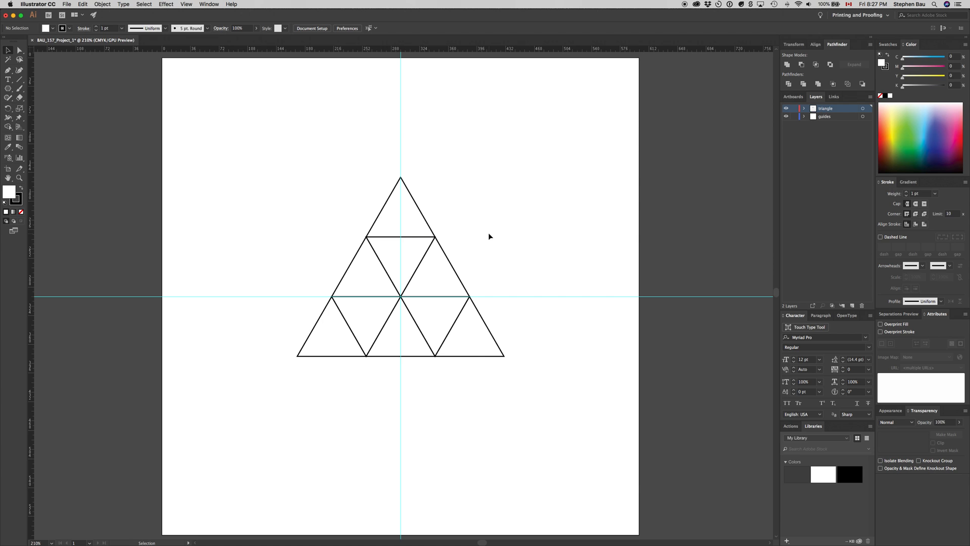
key("a")
key("super+a")
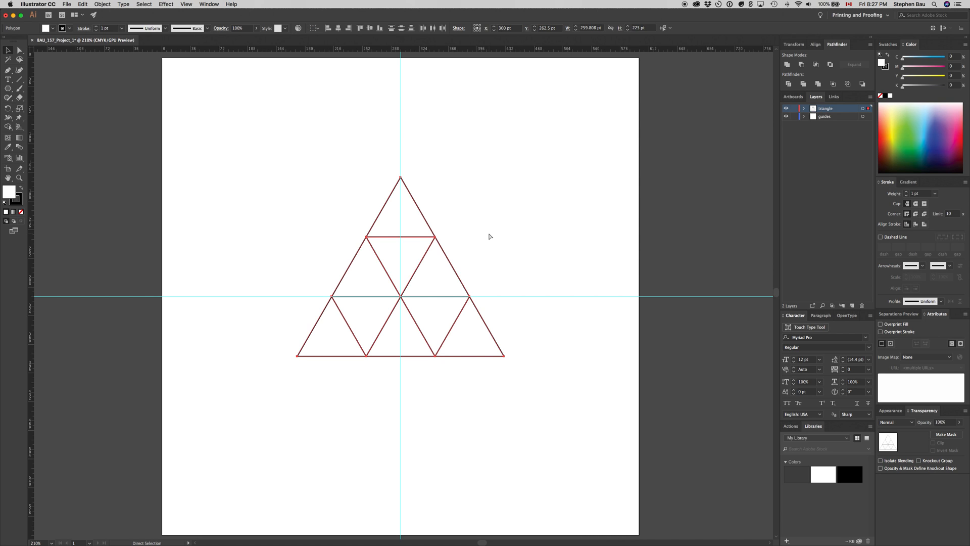
key("v")
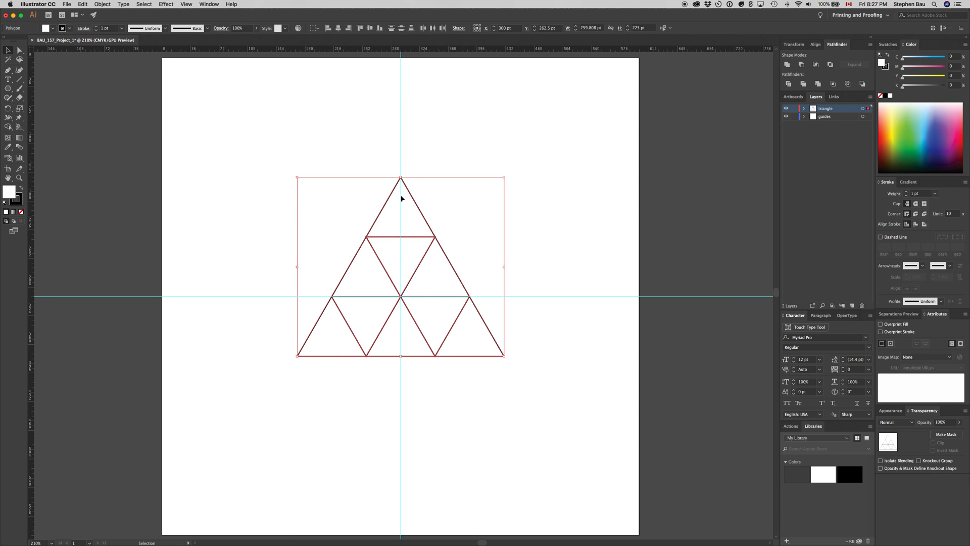
left_click(82, 4)
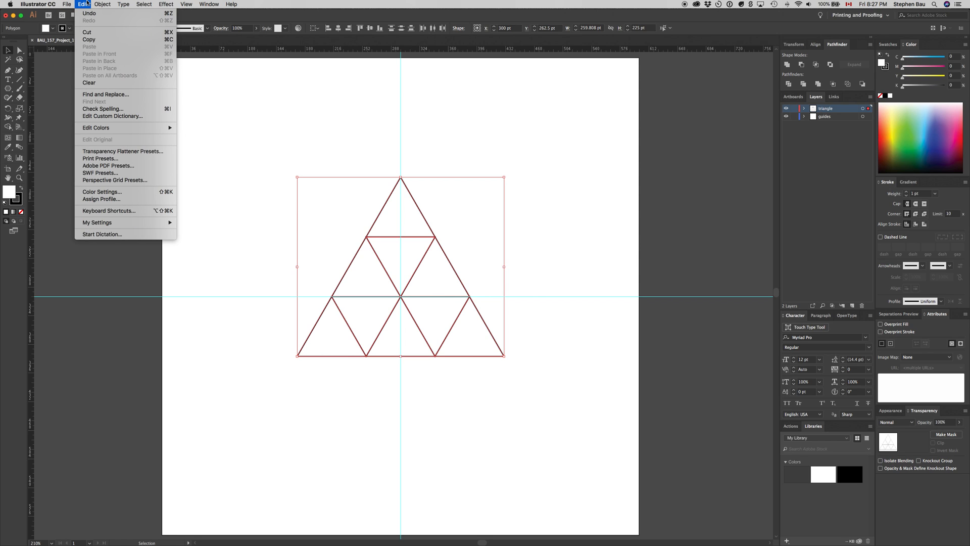
mouse_move(73, 2)
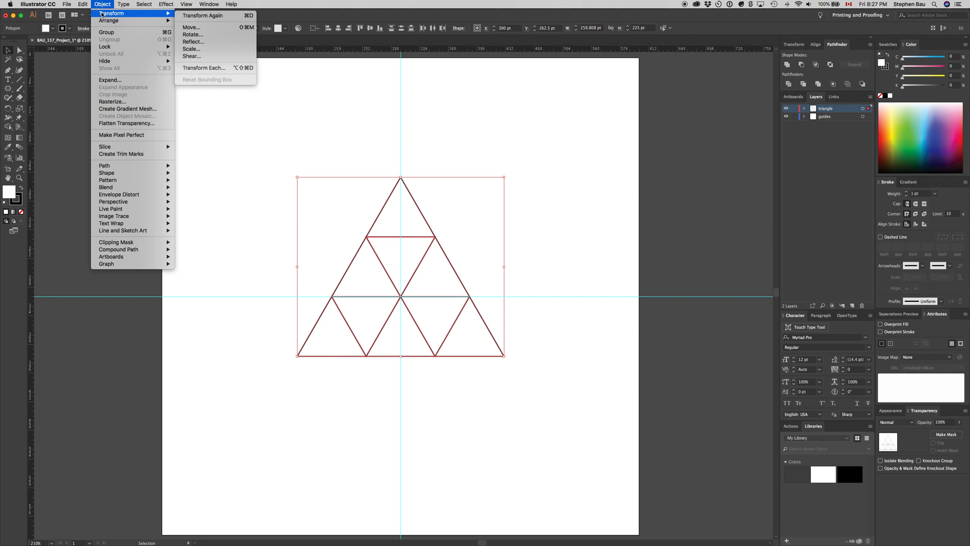
left_click(102, 3)
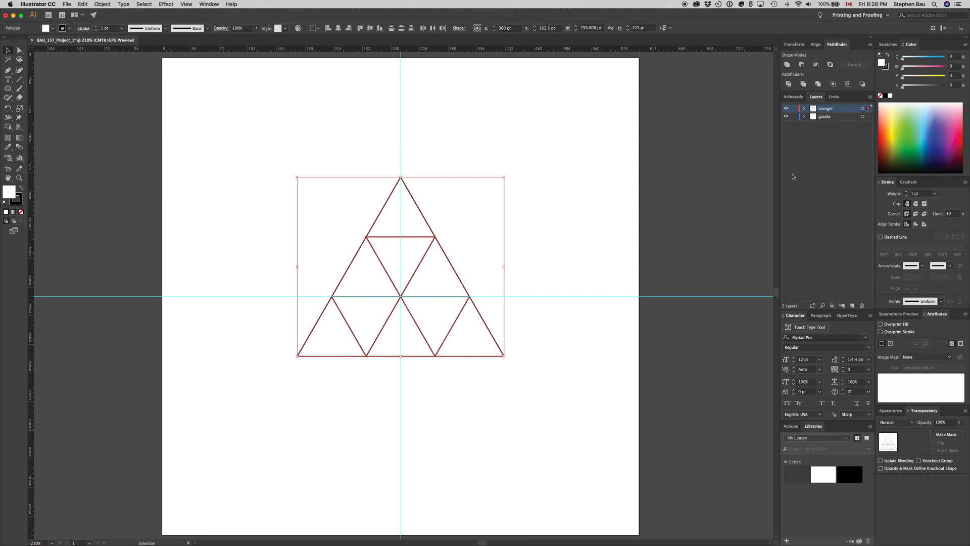
Fill all the selected triangles with the Black swatch and set their stroke to None
left_click(889, 45)
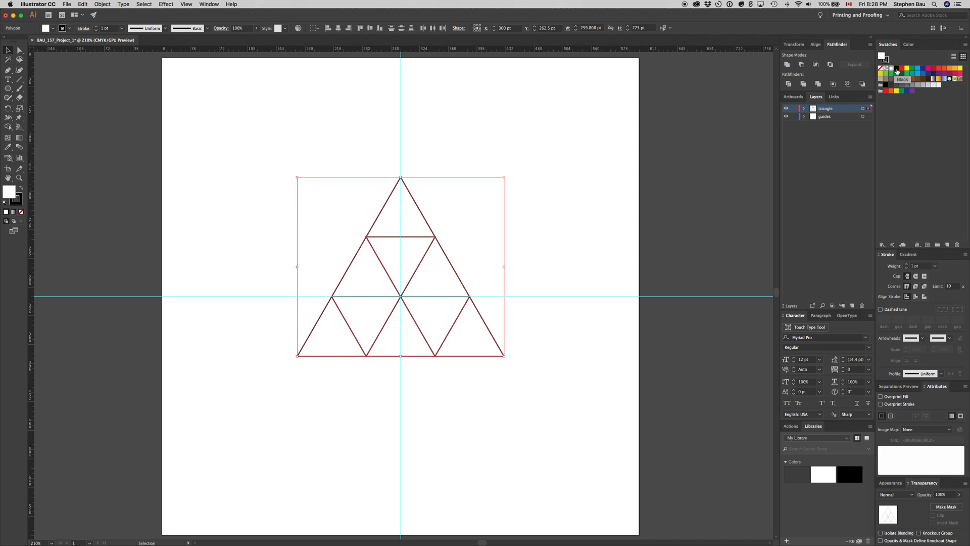
left_click(897, 69)
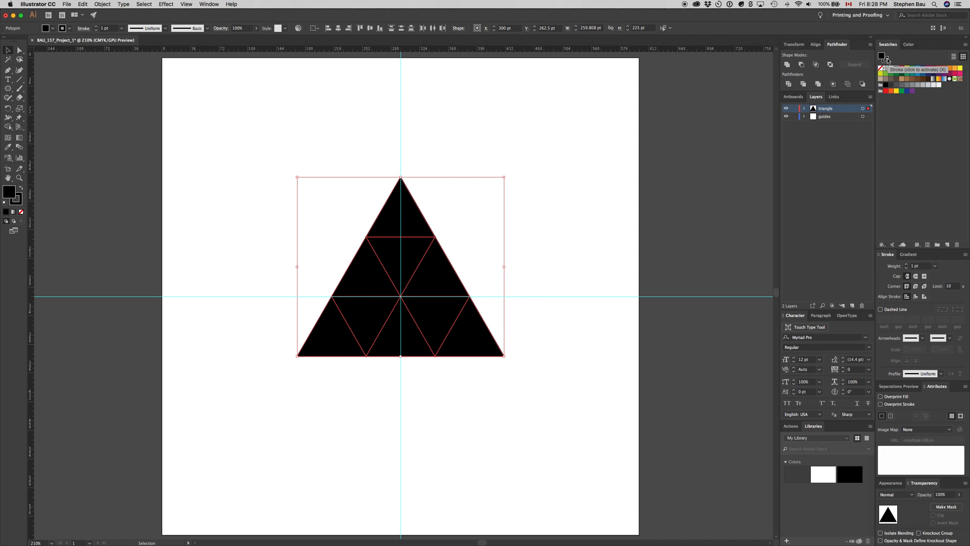
left_click(885, 59)
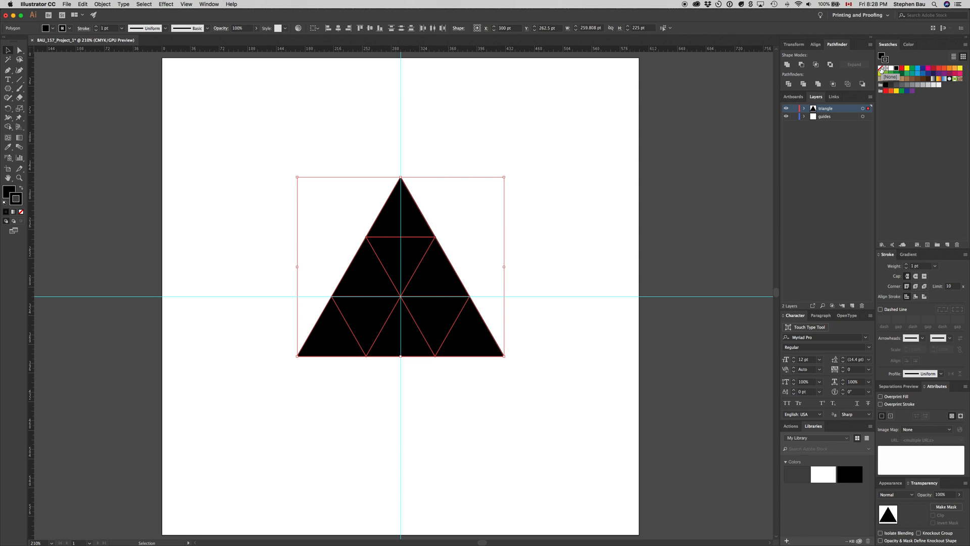
left_click(881, 69)
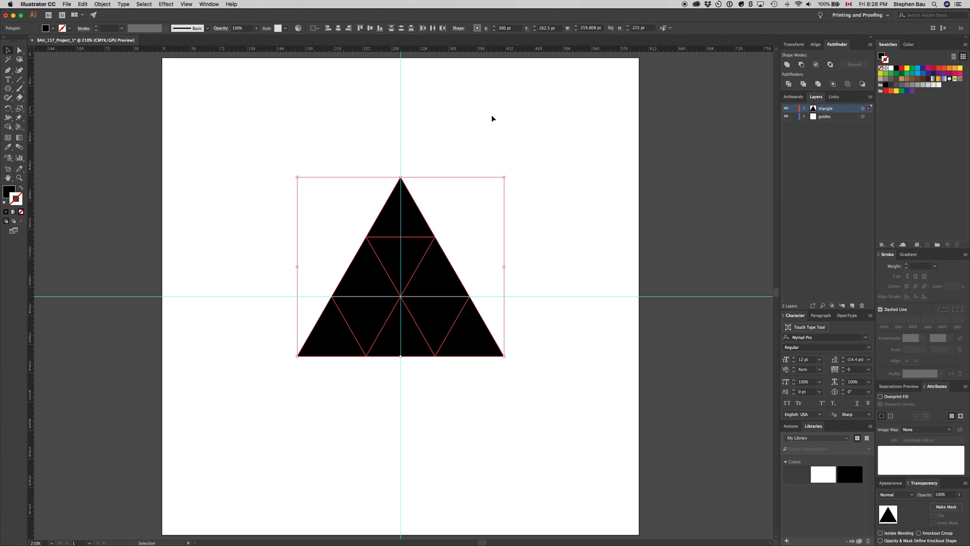
Reset the selected triangles to the default white fill and black stroke
key("a")
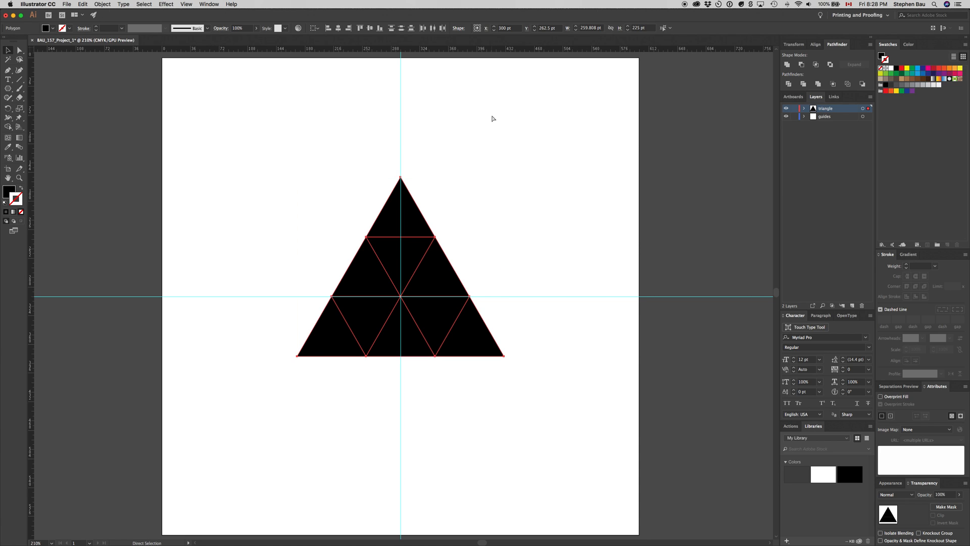
key("v")
key("d")
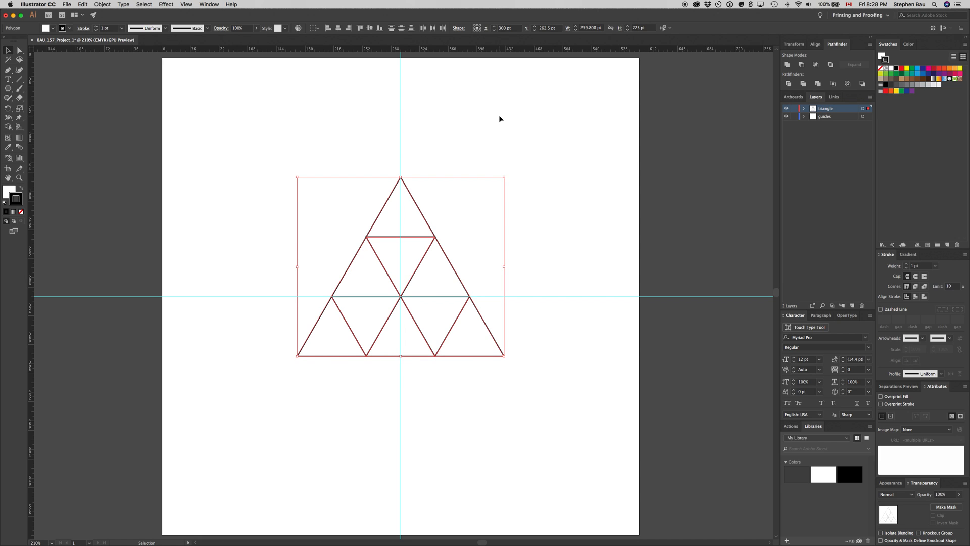
Set the fill of all triangles to None and swap fill and stroke, giving a black fill without stroke
left_click(10, 190)
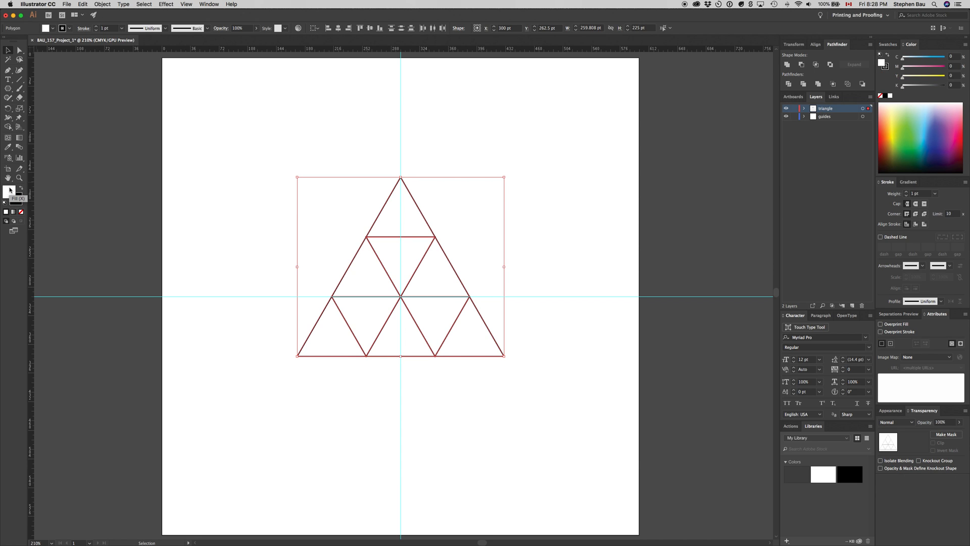
left_click(21, 213)
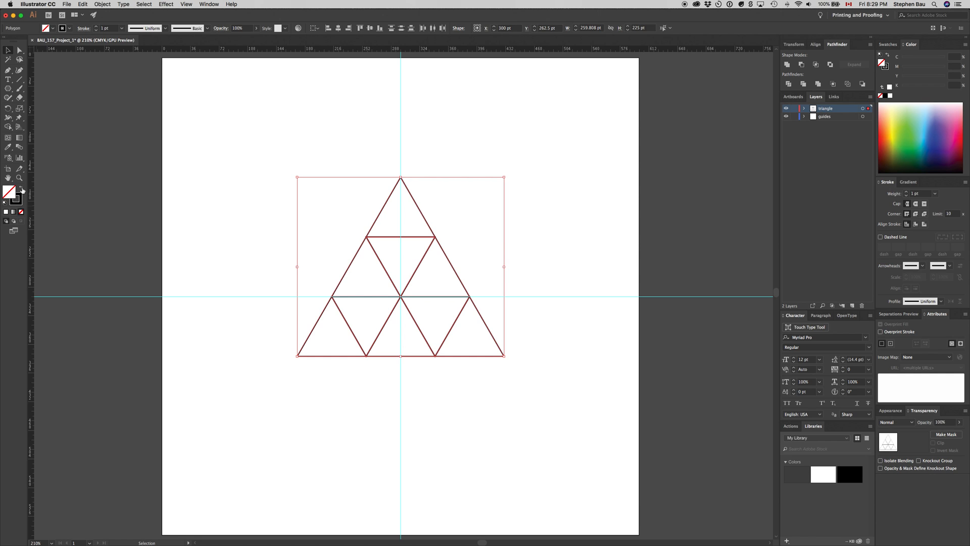
left_click(21, 189)
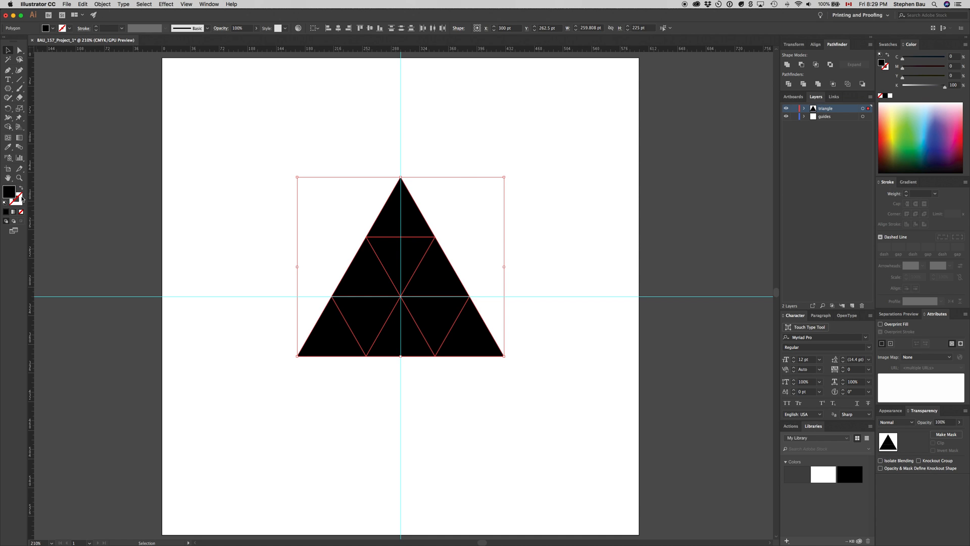
left_click(475, 147)
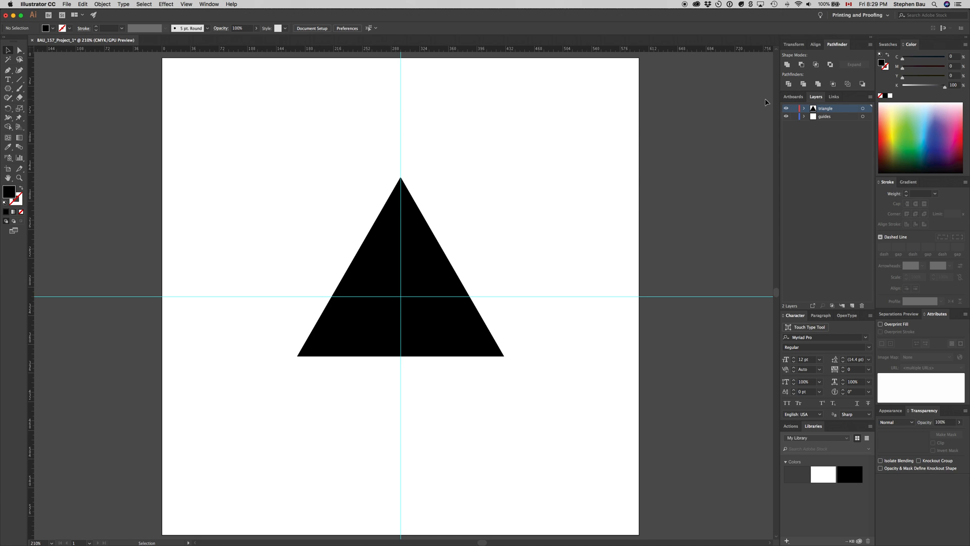
Select the top triangle and switch the color sliders to RGB and back to CMYK
left_click(407, 189)
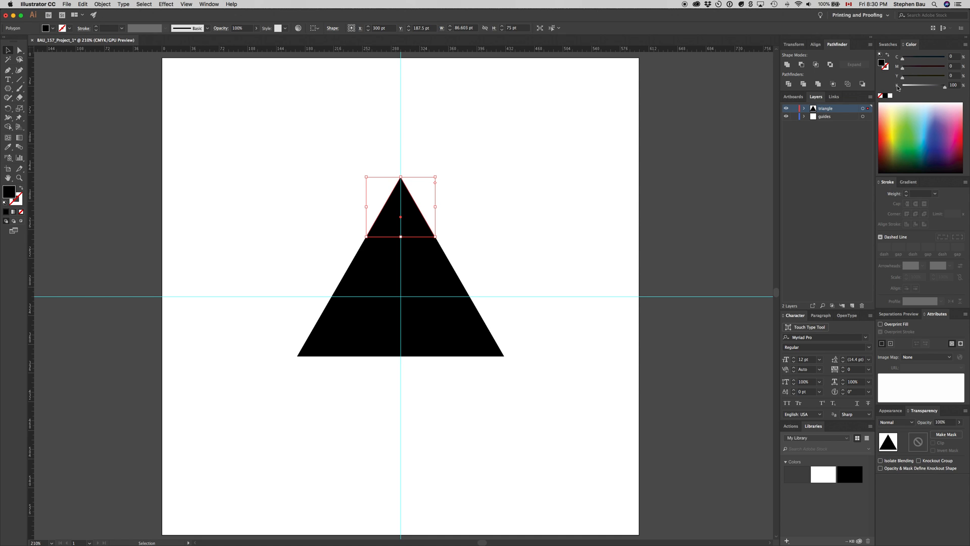
left_click(966, 45)
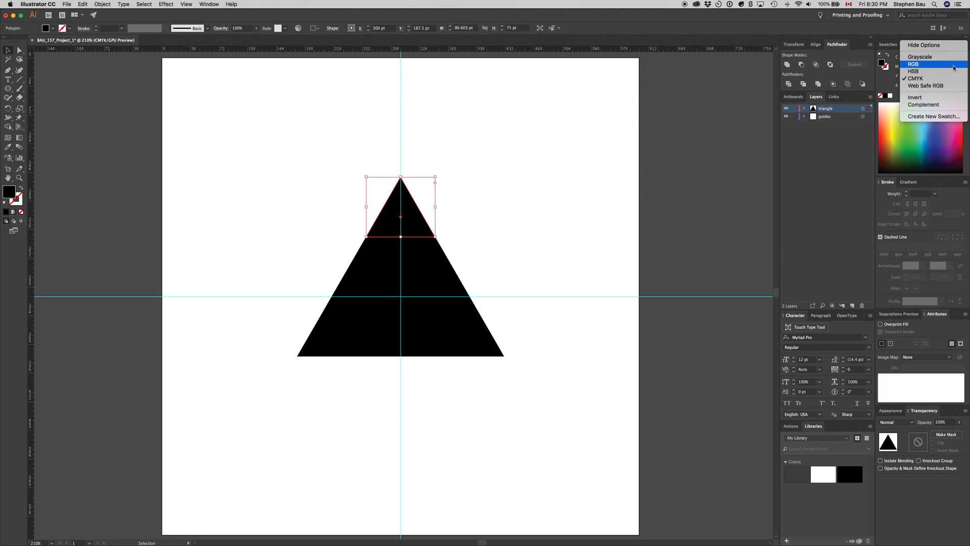
left_click(953, 65)
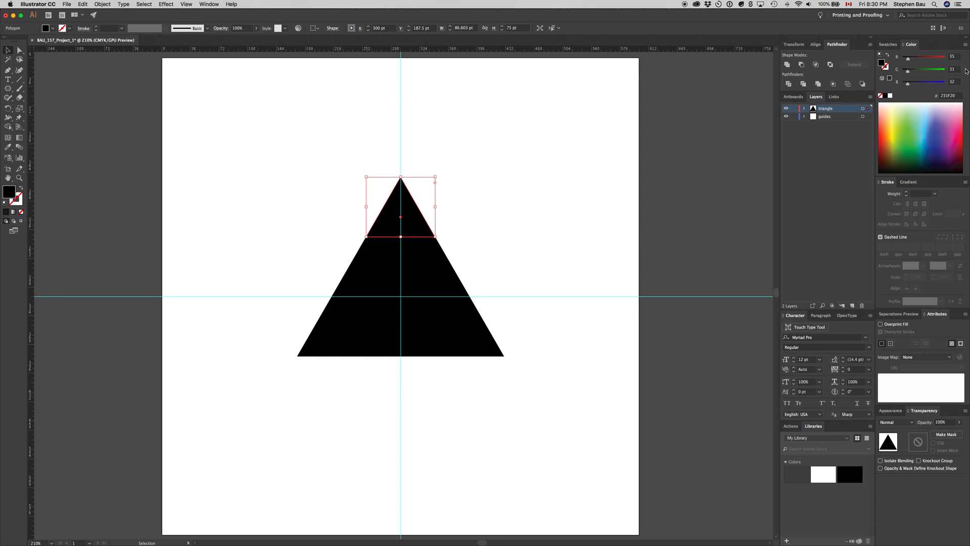
left_click(965, 45)
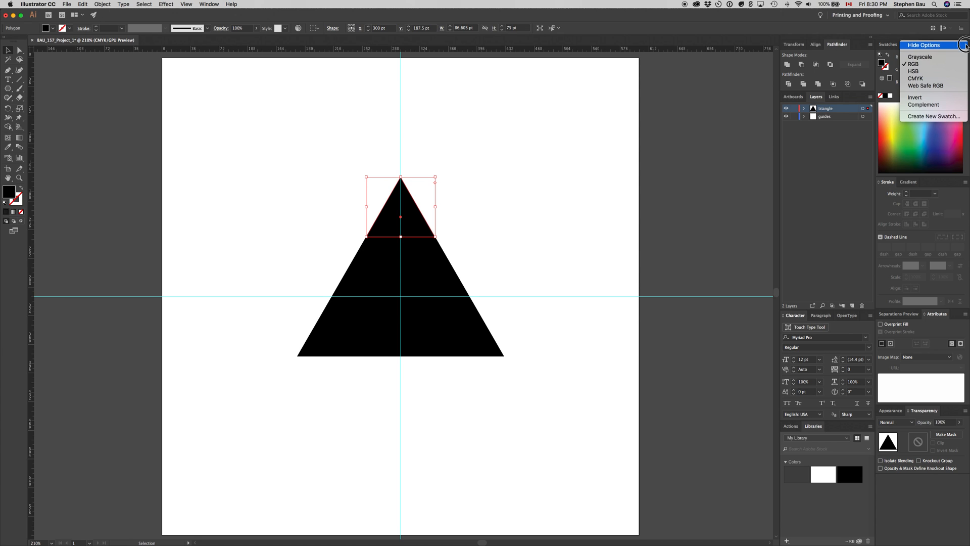
left_click(946, 78)
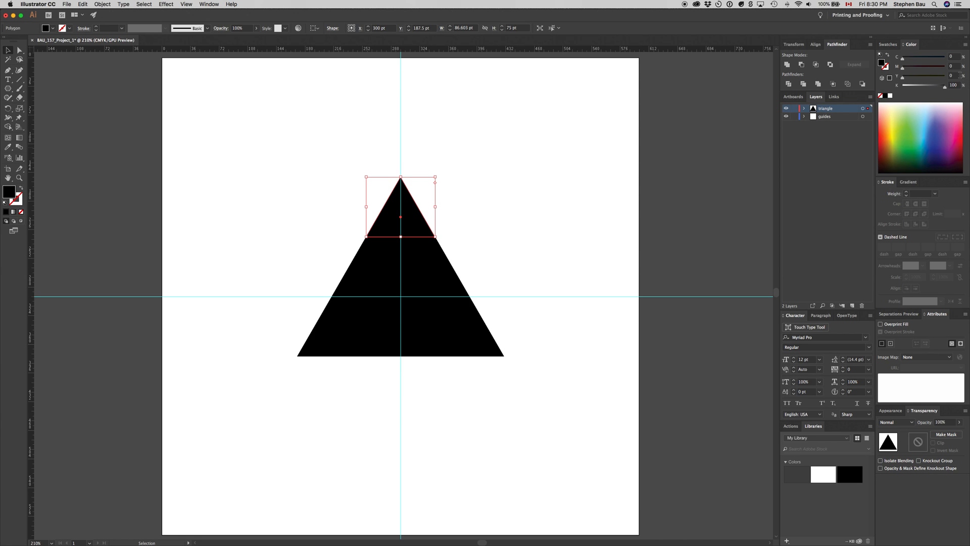
Fill the top triangle with red: C 0, M 100, Y 100, K 0
left_click(945, 57)
key("Tab")
type("100")
key("Tab")
type("100")
key("Tab")
type("0")
key("Tab")
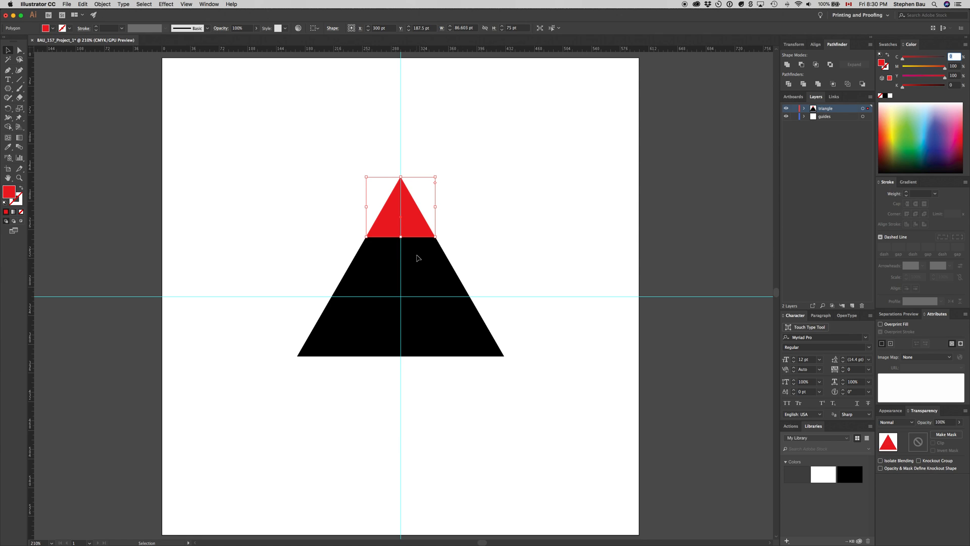
Fill the left upright triangle in the middle row with orange: C 0, M 75, Y 100, K 0
left_click(352, 267)
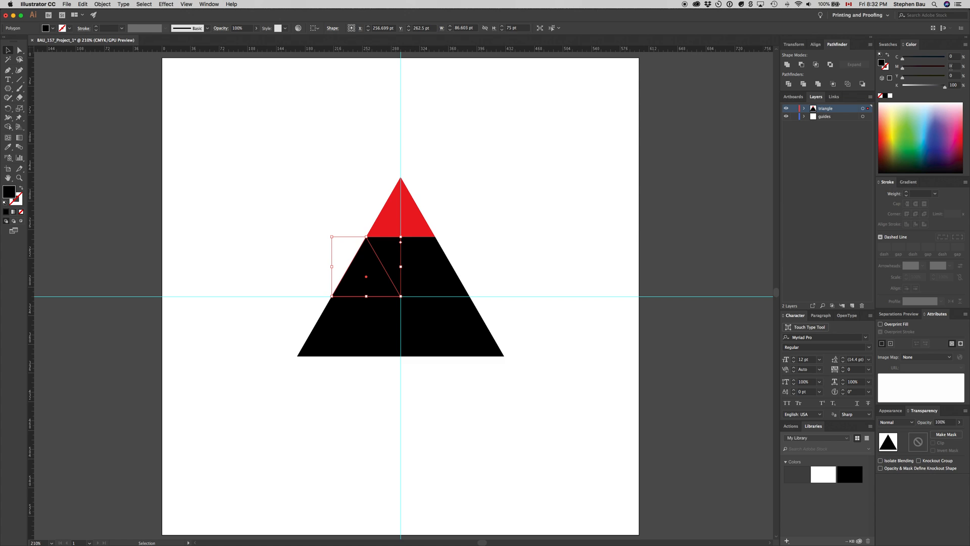
left_click(953, 66)
type("75")
key("Tab")
key("Tab")
type("0")
key("Tab")
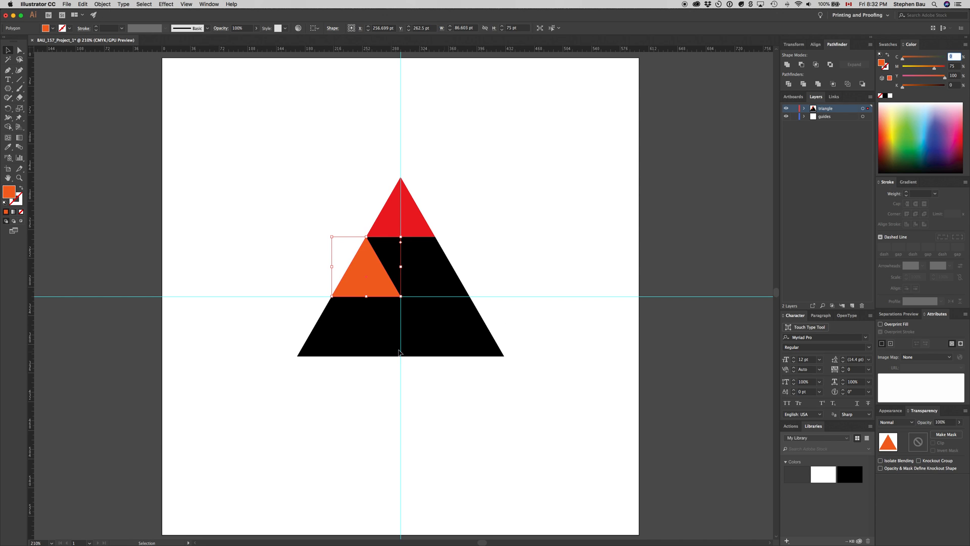
Fill the bottom row's leftmost triangle with yellow-orange: C 0, M 30, Y 100, K 0
left_click(307, 358)
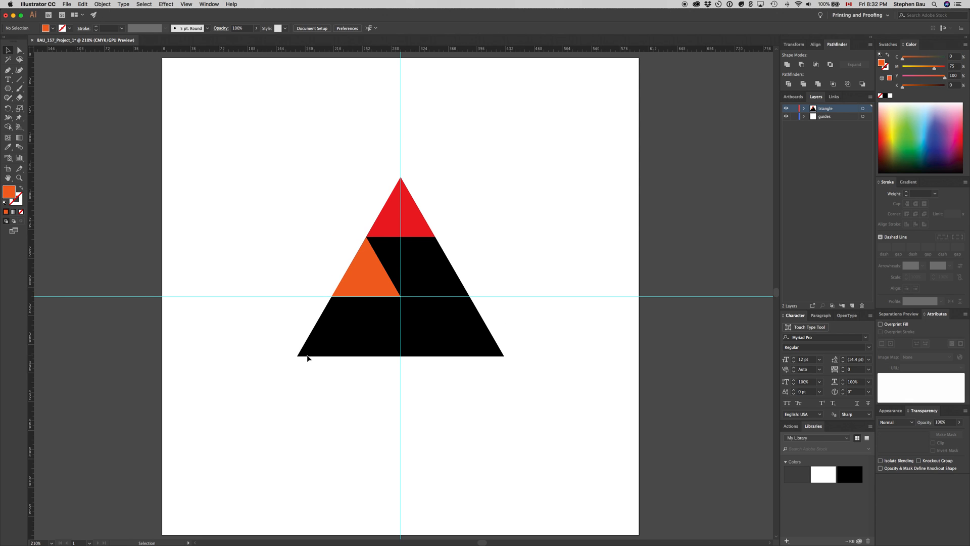
left_click(307, 356)
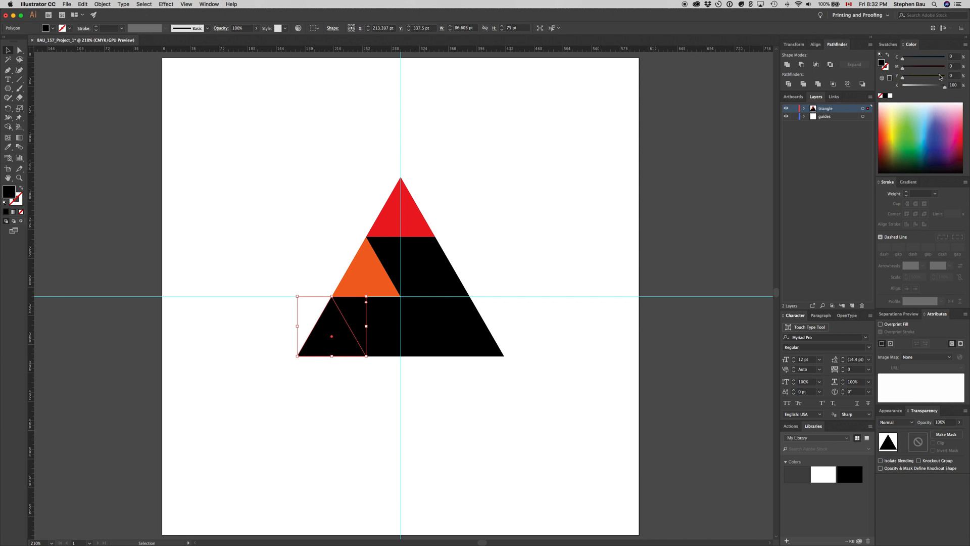
left_click(958, 57)
key("Tab")
key("Tab")
type("100")
key("Tab")
type("0")
key("Tab")
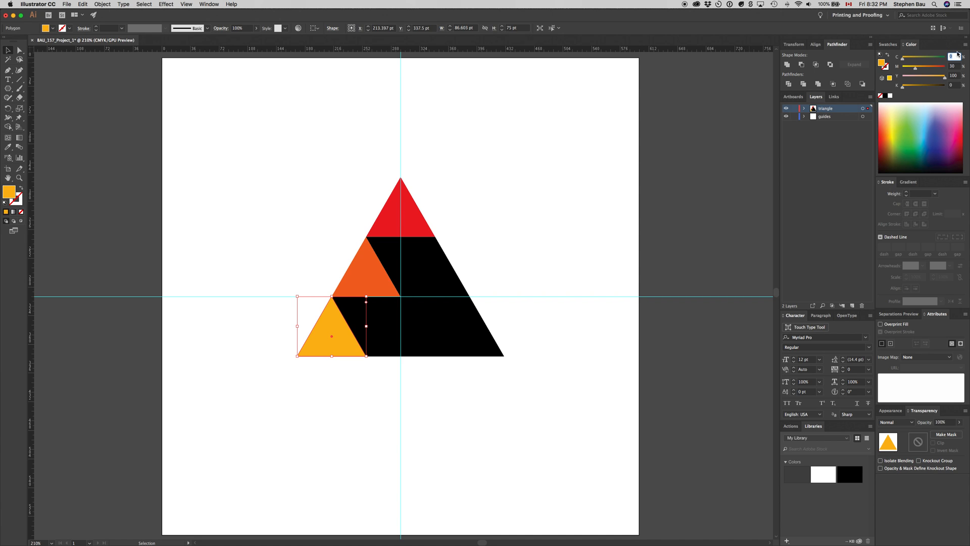
left_click(516, 227)
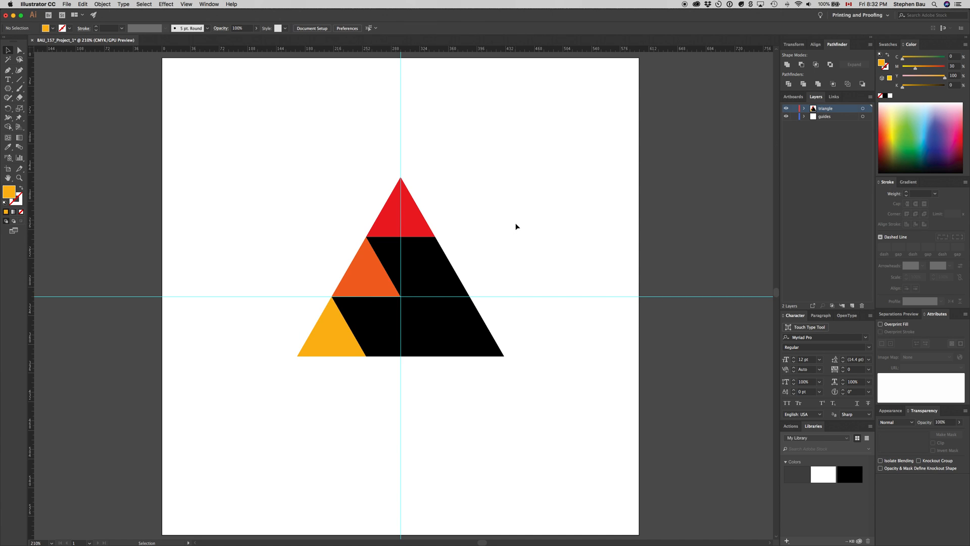
Fill the bottom row's middle upright triangle with green: C 100, M 30, Y 100, K 0
left_click(412, 357)
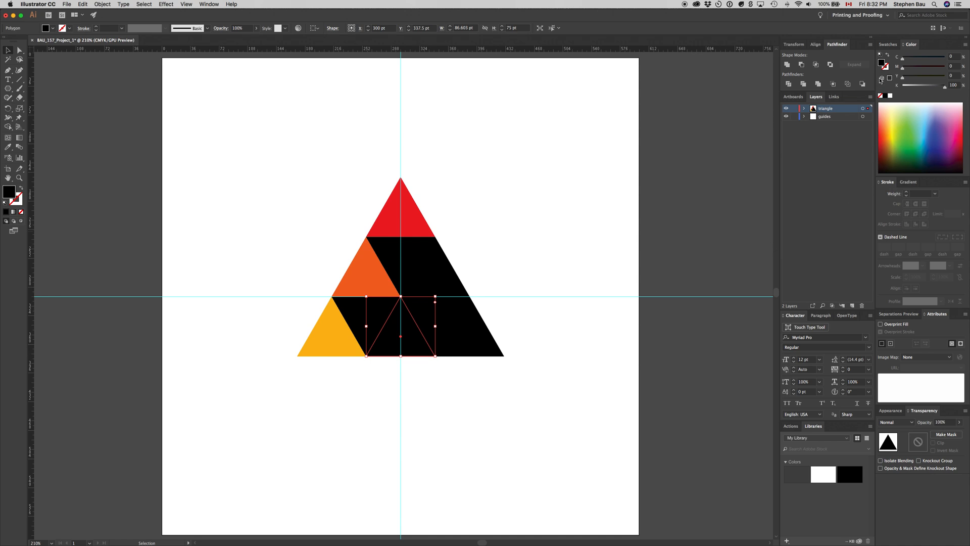
left_click(953, 56)
key("Tab")
key("Tab")
type("100")
key("Tab")
type("0")
key("Tab")
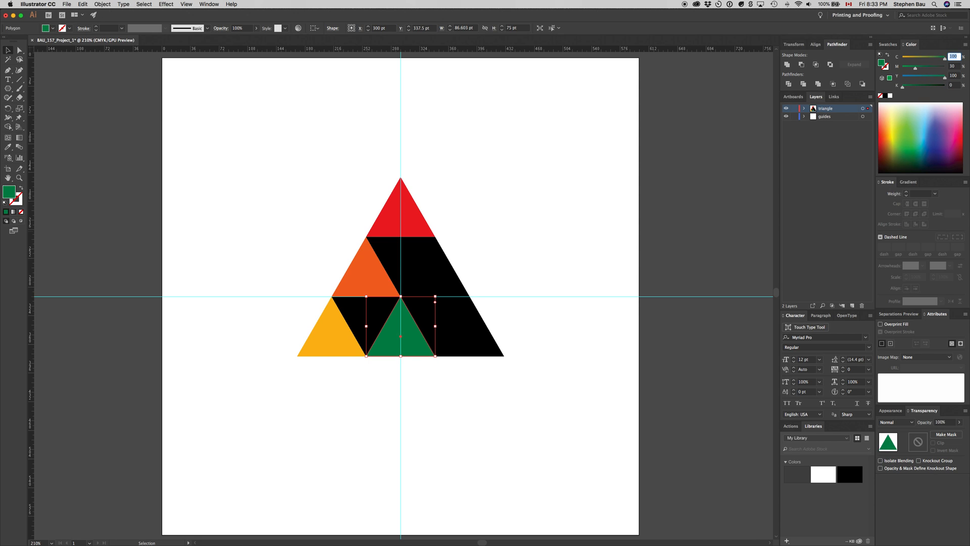
Fill the bottom row's rightmost upright triangle with blue: C 100, M 50, Y 0, K 0
left_click(490, 333)
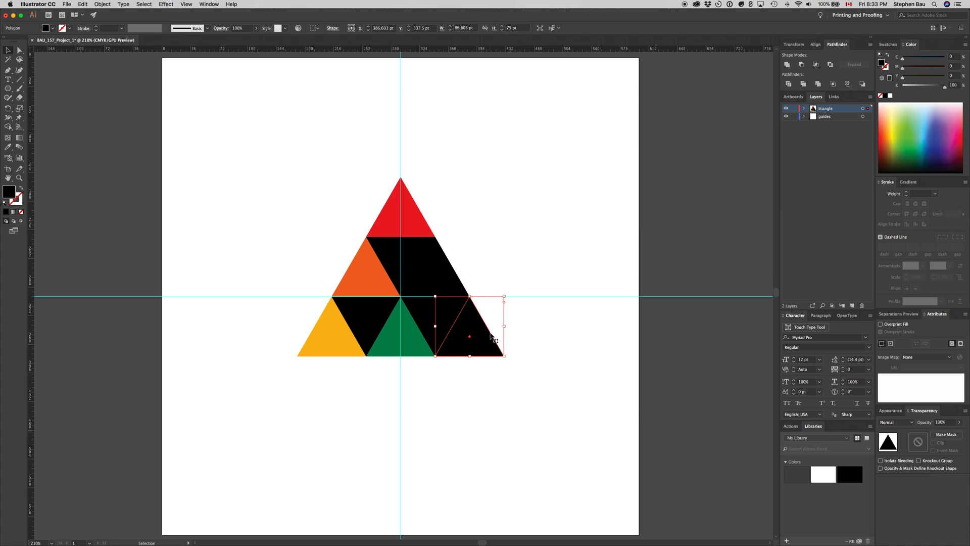
left_click(953, 57)
type("100")
key("Tab")
key("Tab")
key("Tab")
type("0")
key("Tab")
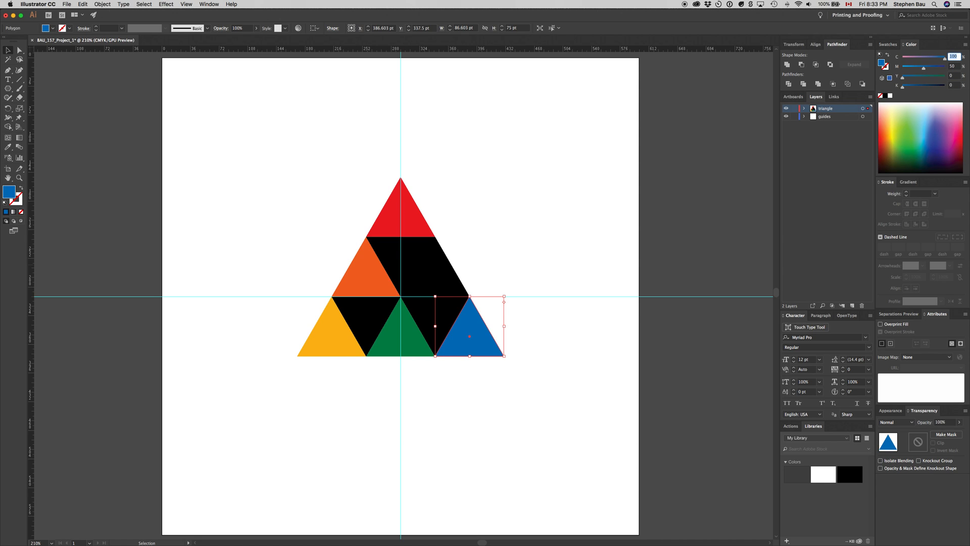
Fill the right upright triangle in the middle row with purple: C 75, M 100, Y 0, K 0, and deselect it
left_click(446, 260)
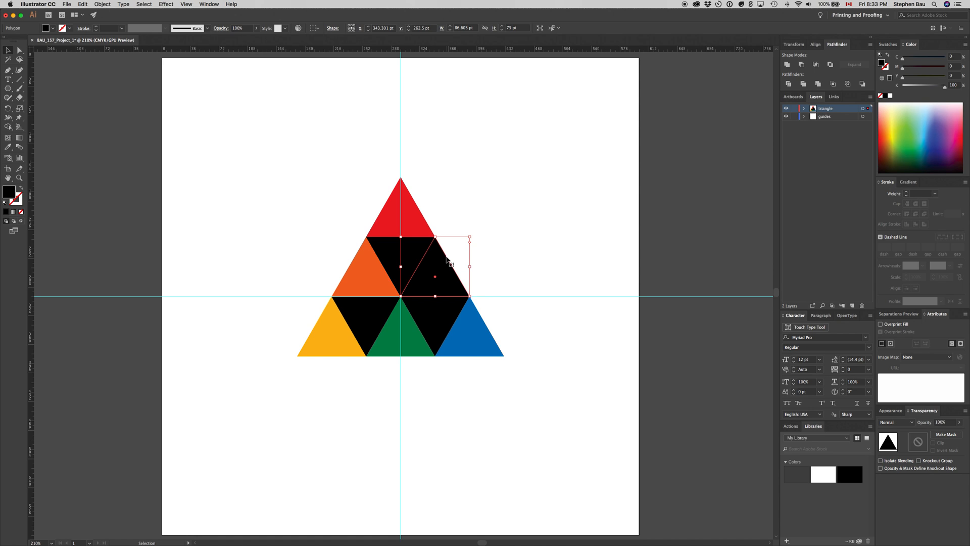
left_click(953, 56)
type("75")
key("Tab")
type("100")
key("Tab")
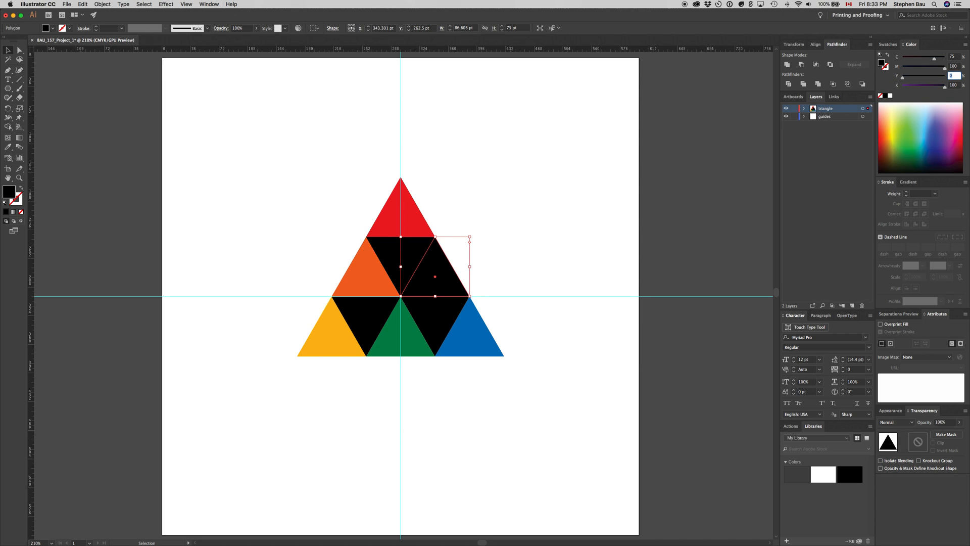
key("Tab")
type("0")
key("Tab")
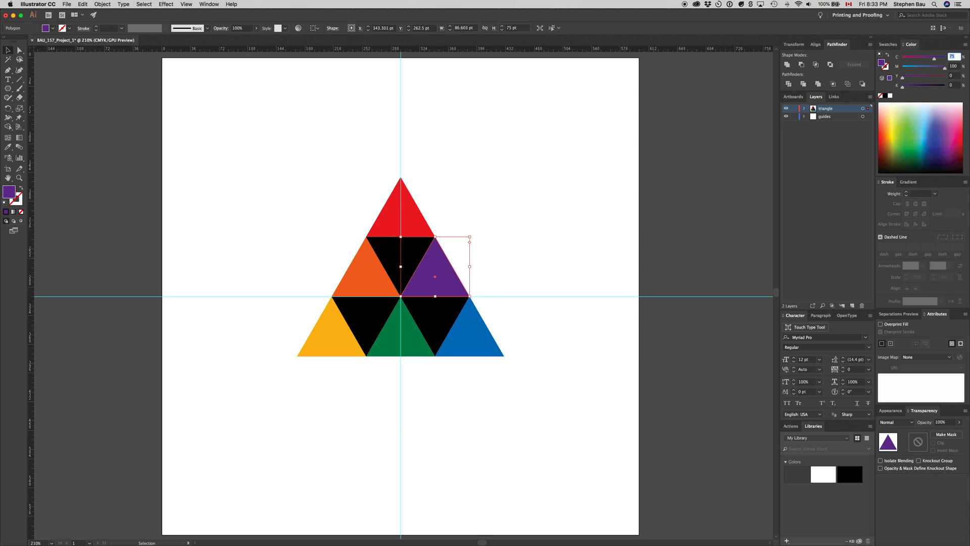
left_click(545, 216)
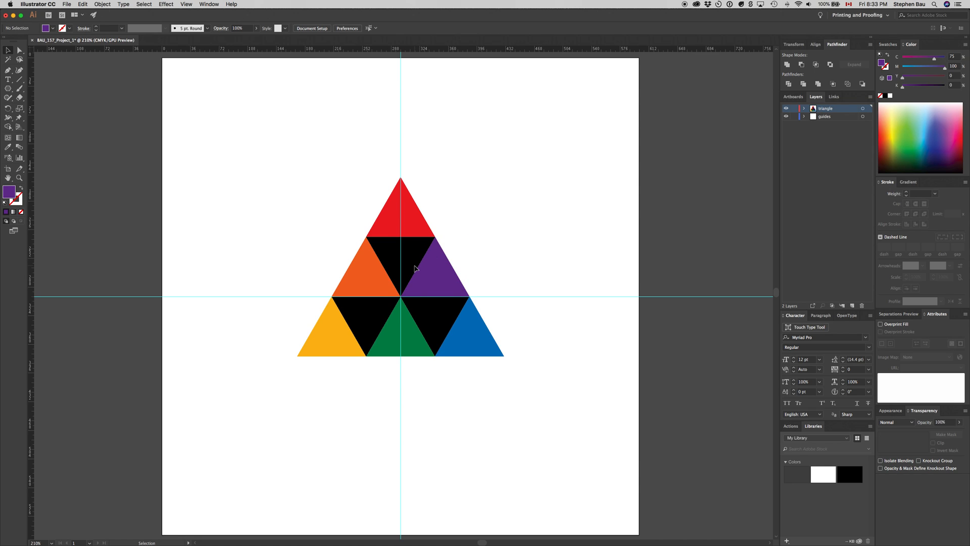
Fill the inverted triangle in the middle row with muted mauve: C 50, M 75, Y 50, K 0, and deselect it
left_click(423, 241)
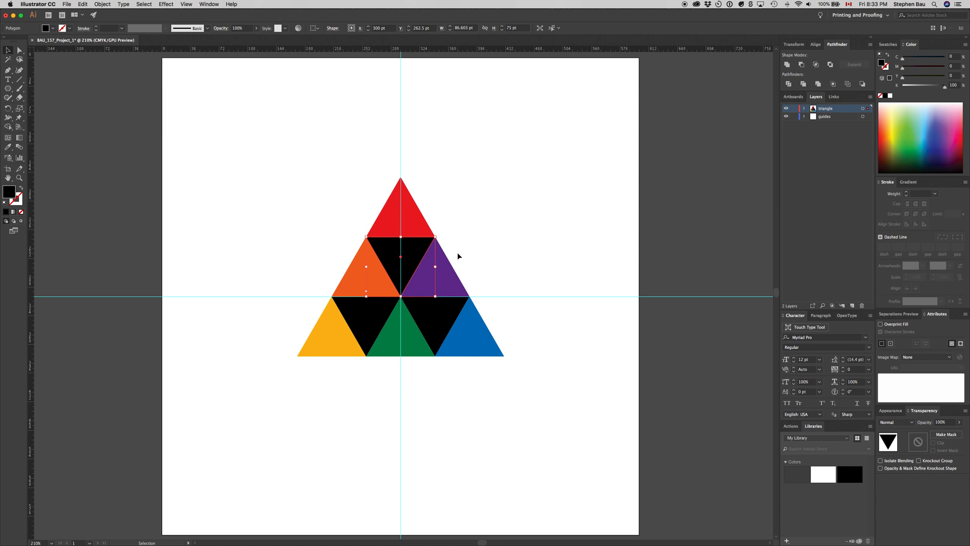
left_click(955, 57)
type("5")
key("Tab")
key("Tab")
type("50")
key("Tab")
type("0")
key("Tab")
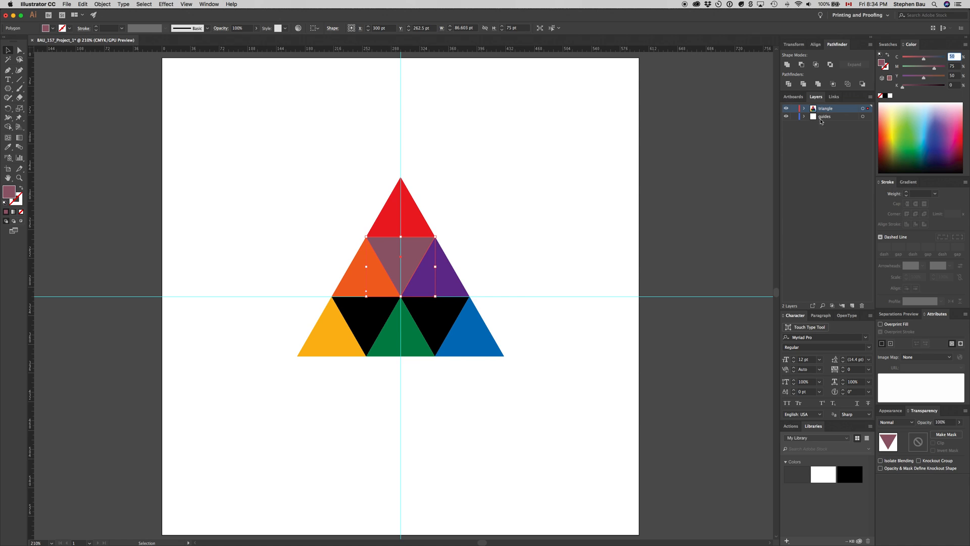
left_click(526, 219)
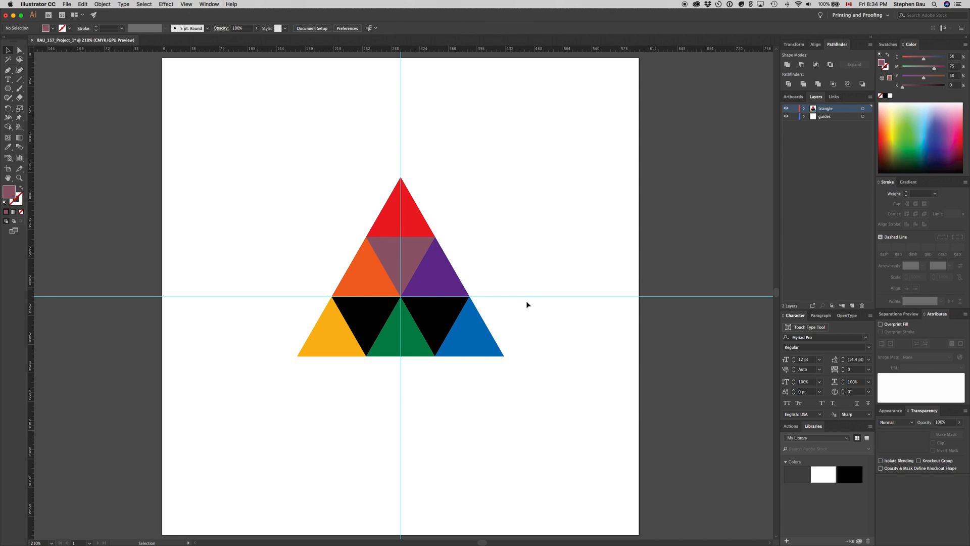
Fill the bottom row's left inverted triangle with tan: C 30, M 40, Y 80, K 0
left_click(390, 301)
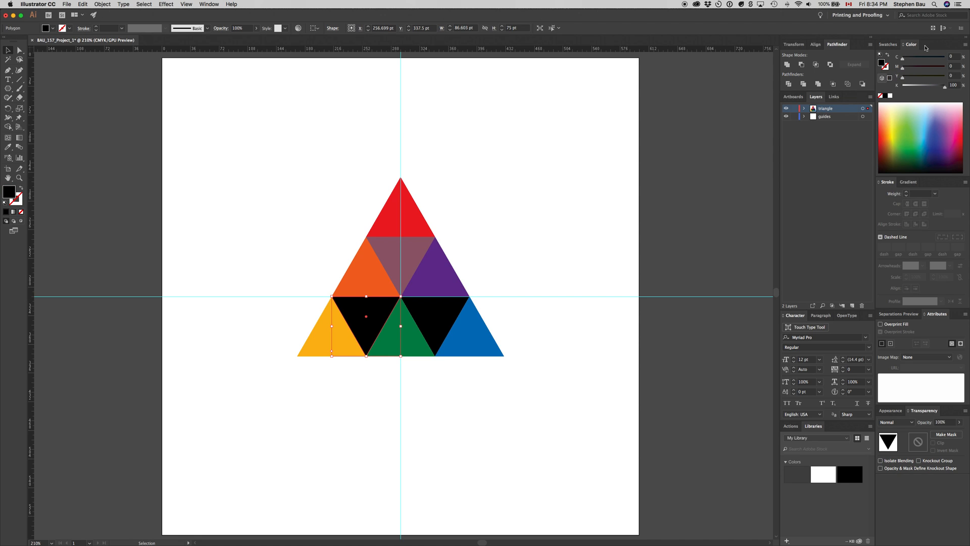
left_click(952, 56)
type("30")
key("Tab")
type("40")
key("Tab")
type("80")
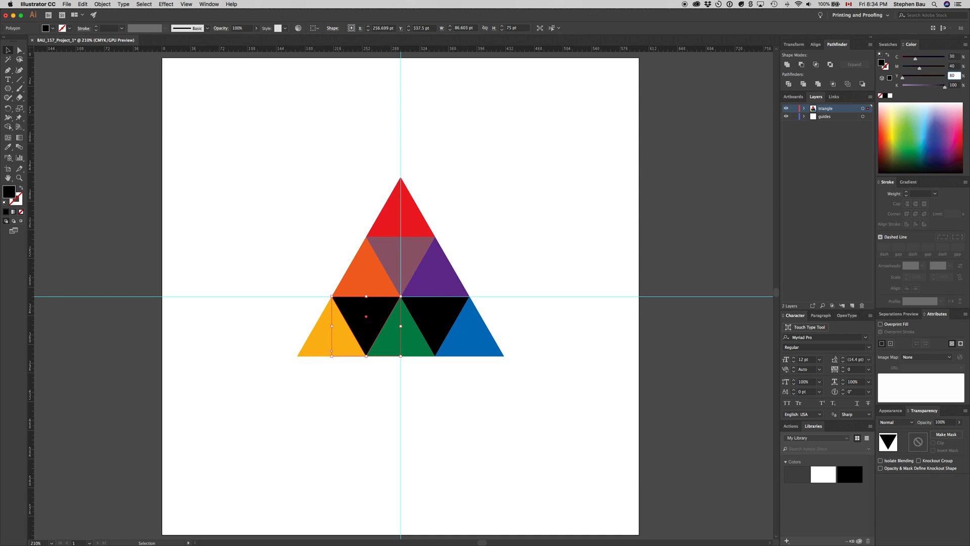
key("Tab")
type("0")
key("Tab")
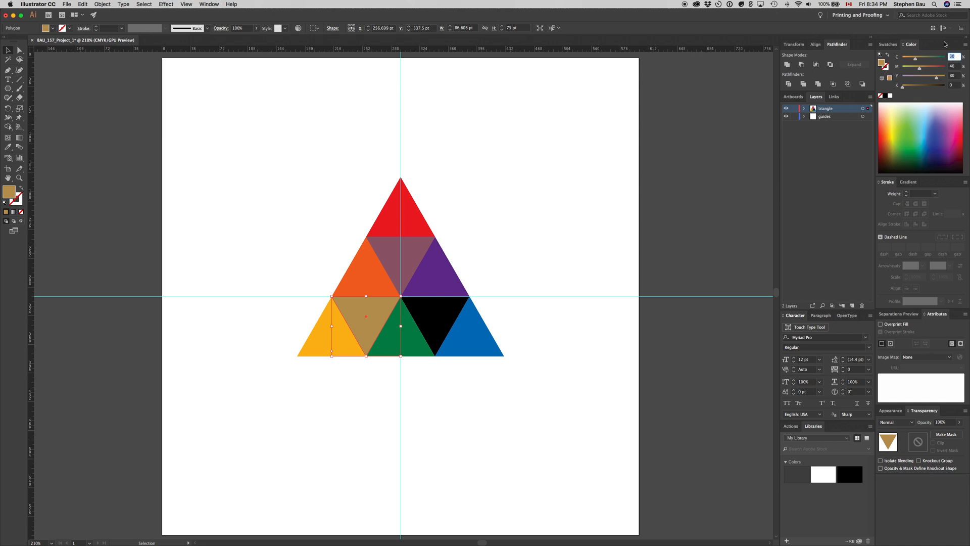
Fill the bottom row's right inverted triangle with dark green: C 80, M 50, Y 80, K 15, and deselect it
left_click(456, 300)
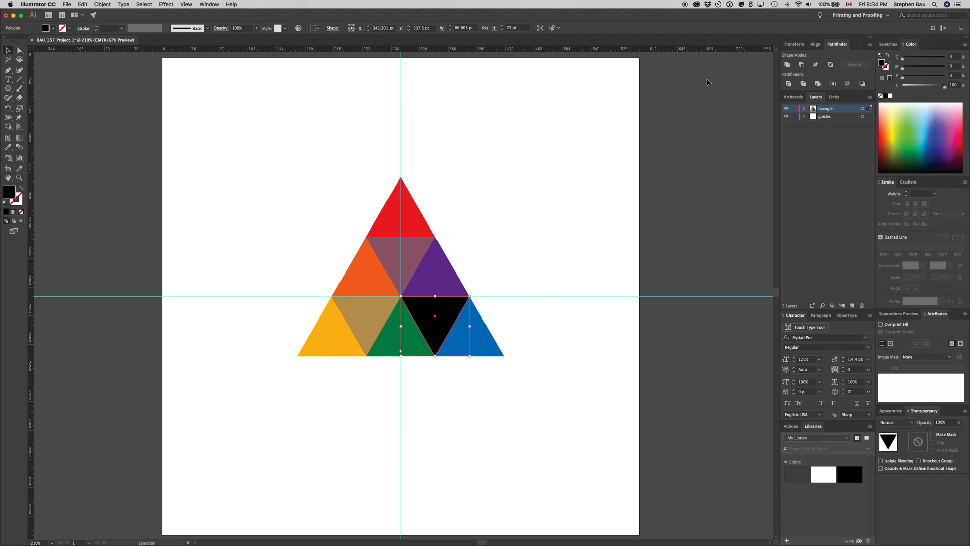
left_click(953, 56)
key("Tab")
type("50")
key("Tab")
type("80")
key("Tab")
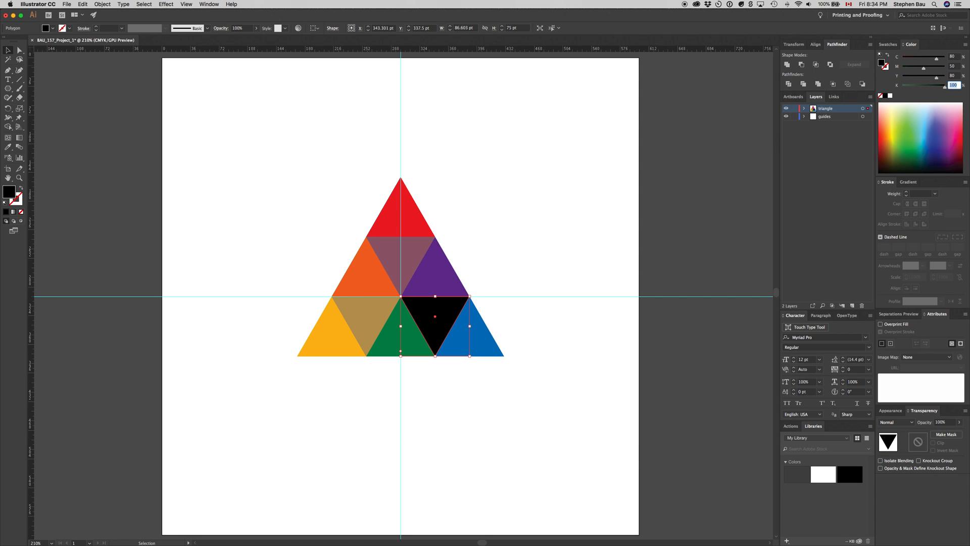
type("15")
key("Tab")
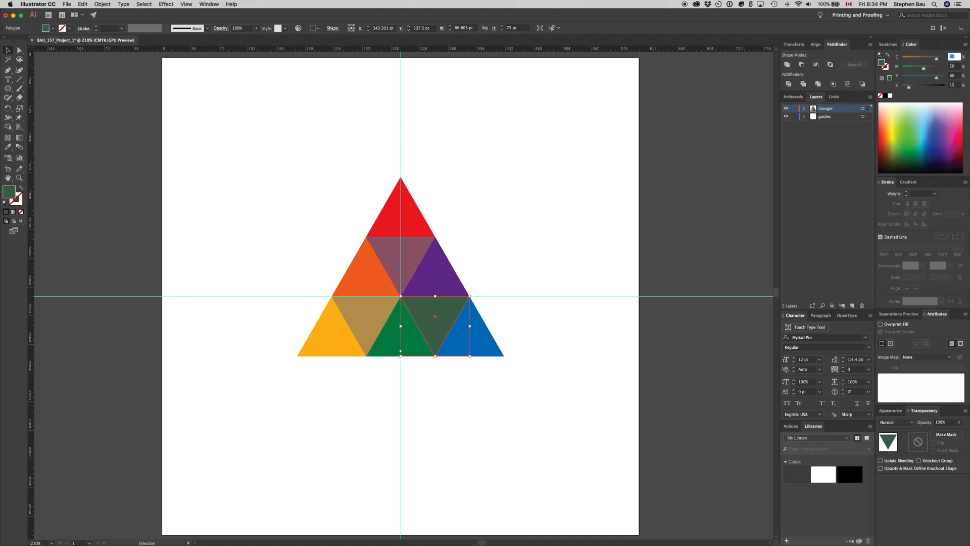
left_click(506, 205)
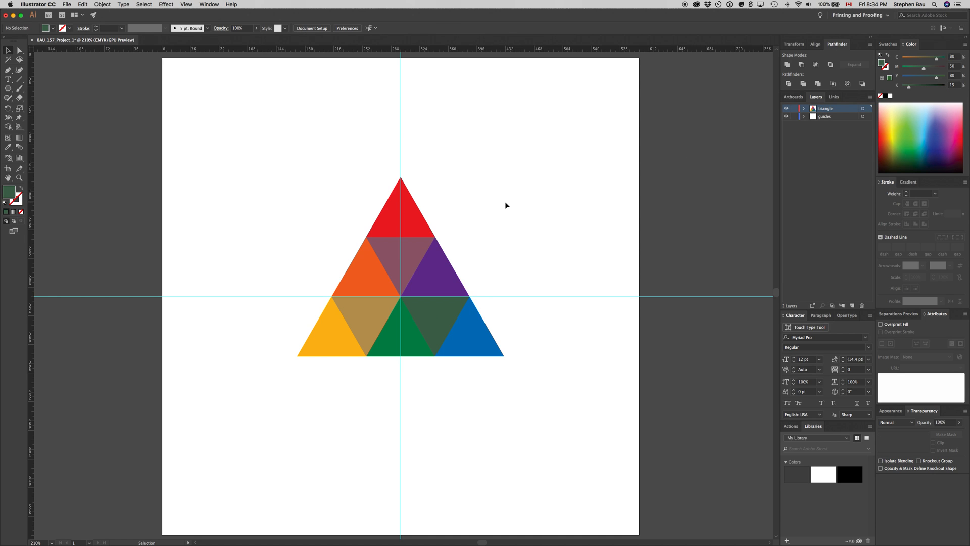
Hide the guides so only the colored triangle artwork shows on the artboard
key("a")
key("super+semicolon")
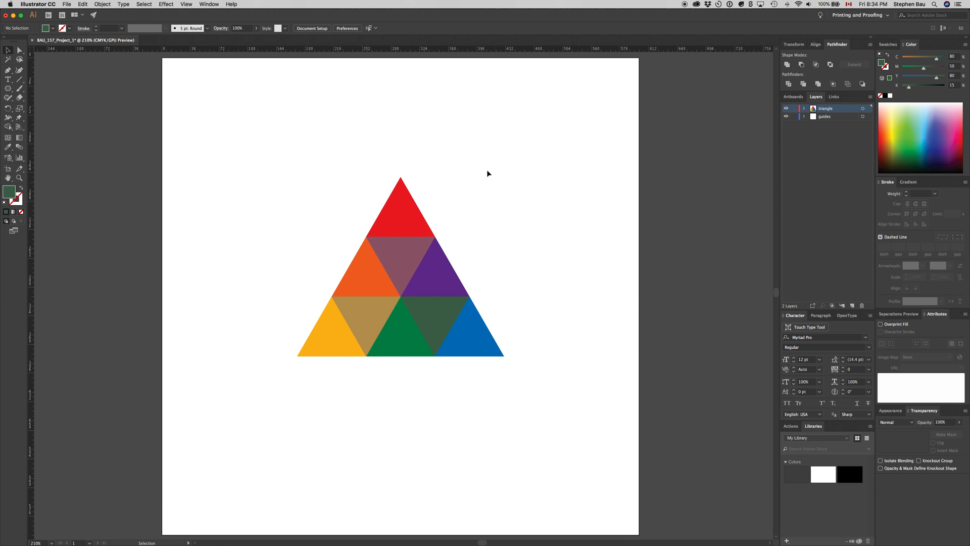
mouse_move(665, 543)
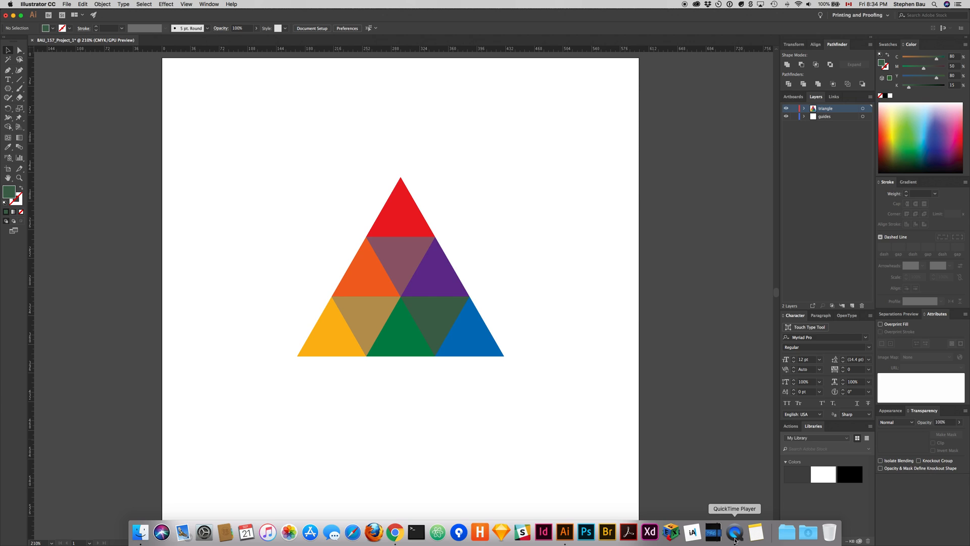